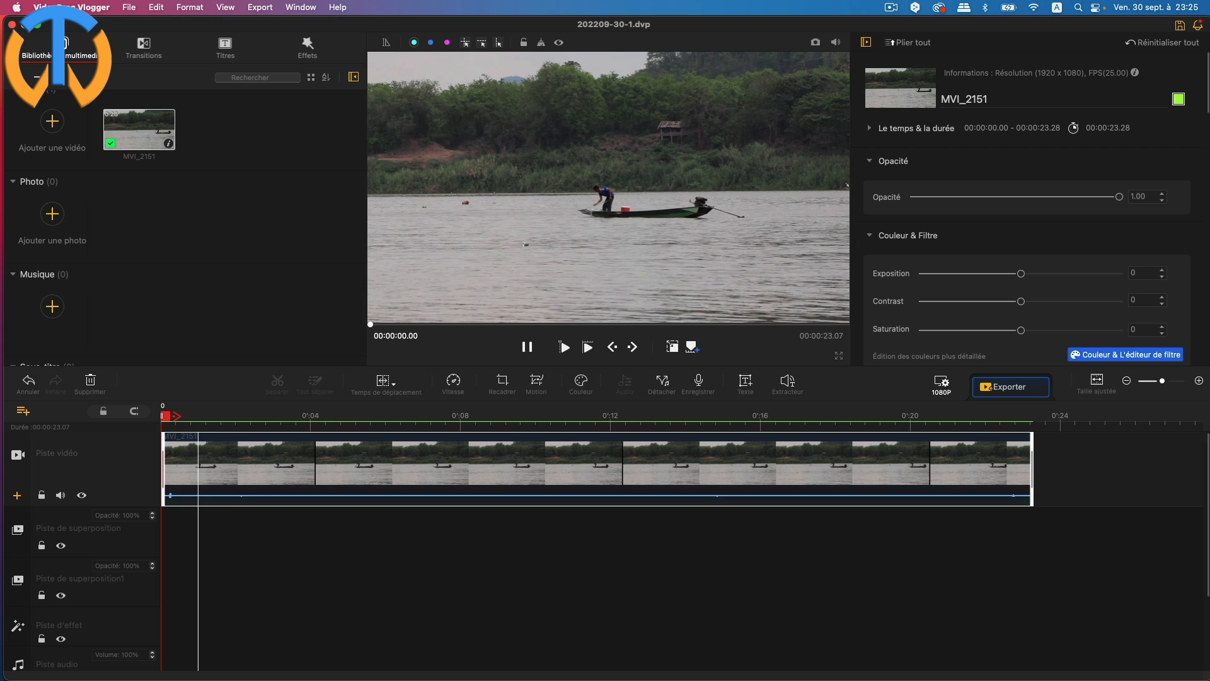
Preview the MVI_2151 clip on the timeline and detach its audio onto the audio track.
{"action": "left_click", "coordinate": [565, 348]}
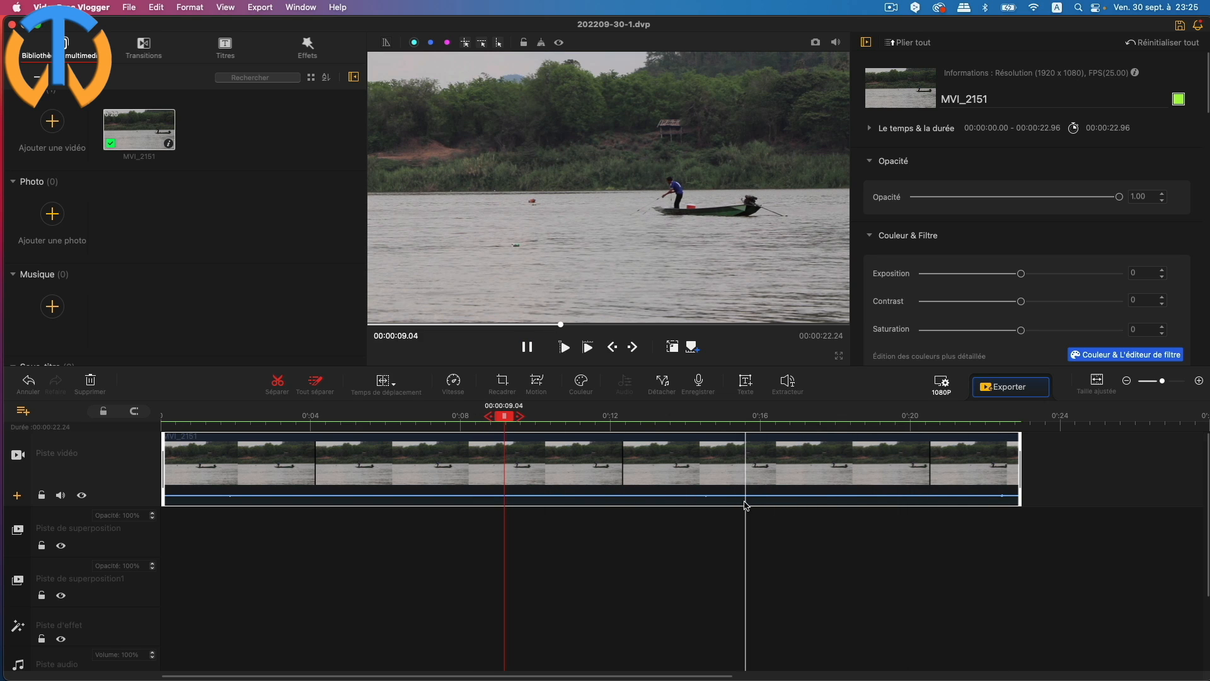
{"action": "right_click", "coordinate": [542, 457]}
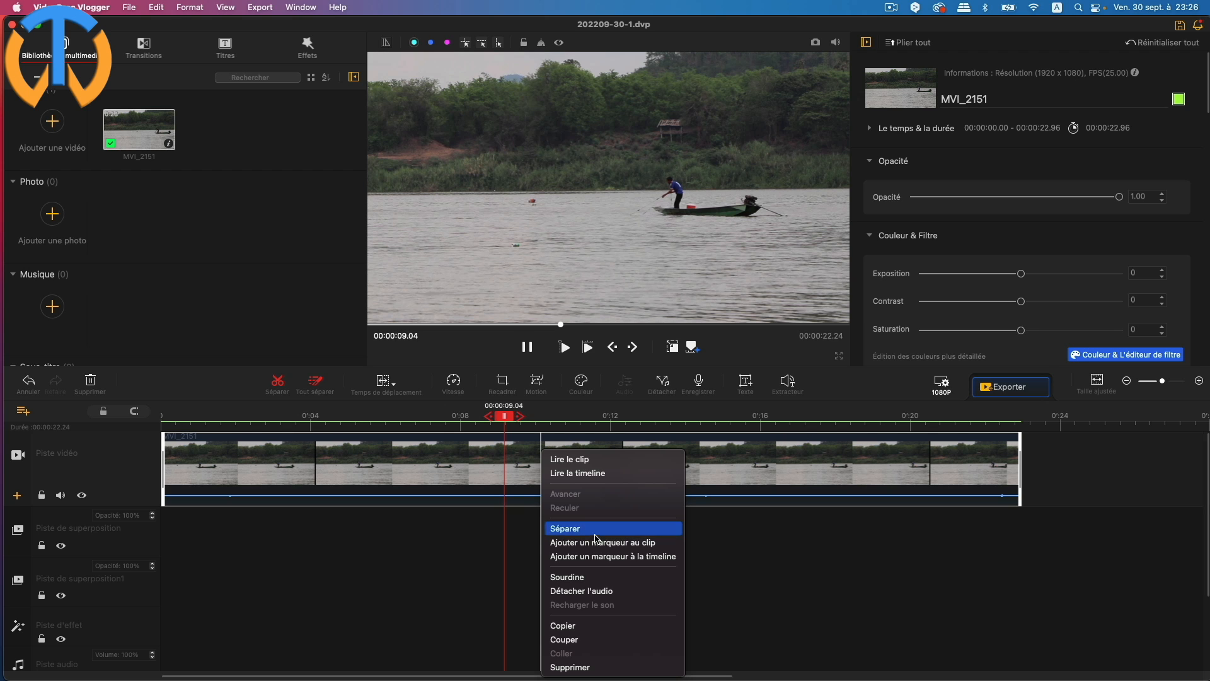
{"action": "left_click", "coordinate": [603, 592]}
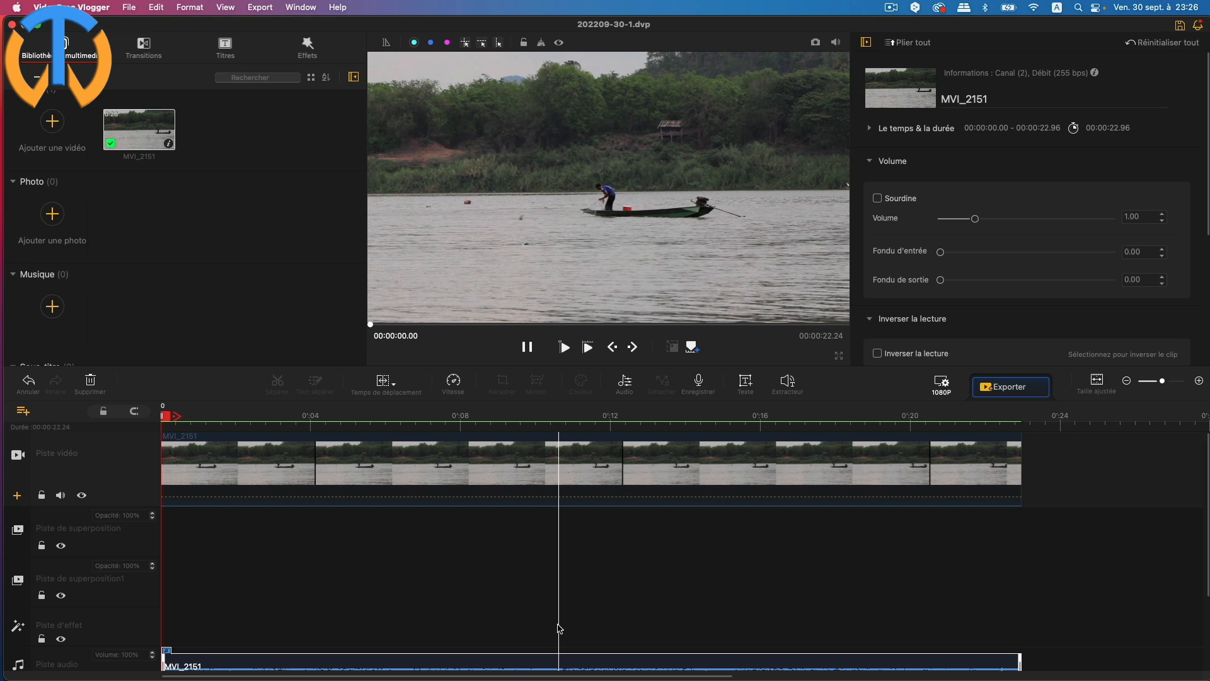
{"action": "left_click", "coordinate": [1004, 482]}
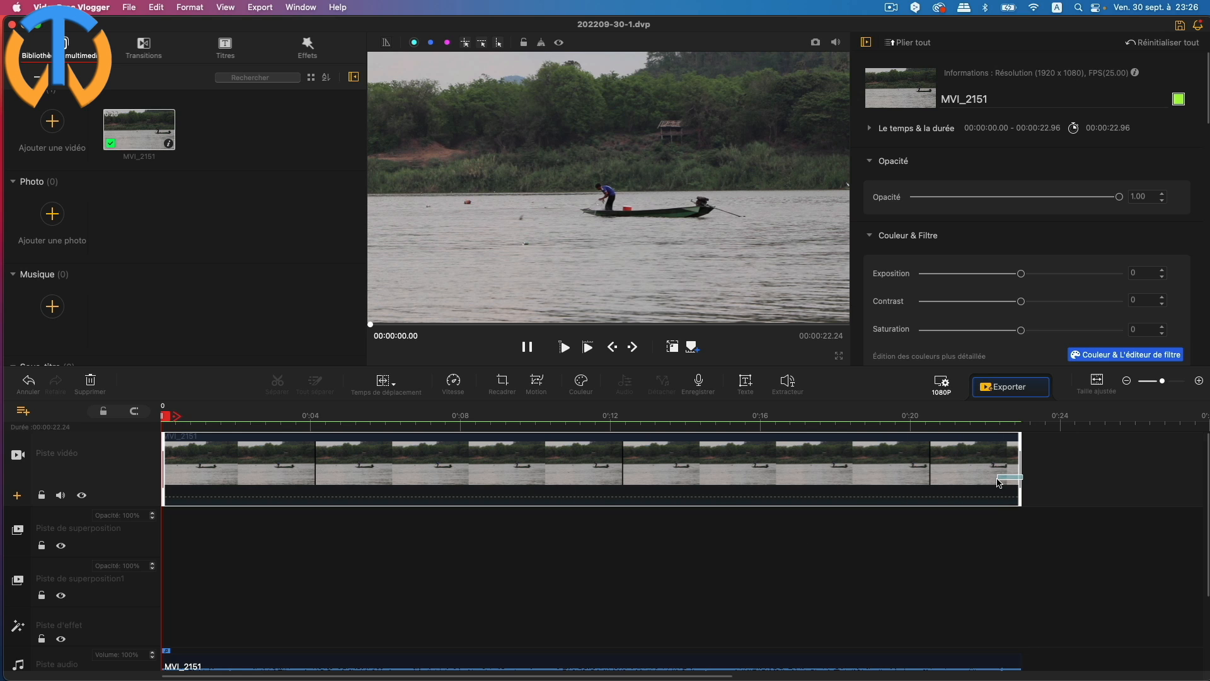
{"action": "left_click_drag", "start_coordinate": [1019, 463], "coordinate": [890, 476]}
{"action": "scroll", "coordinate": [912, 538], "scroll_direction": "down", "scroll_amount": 4}
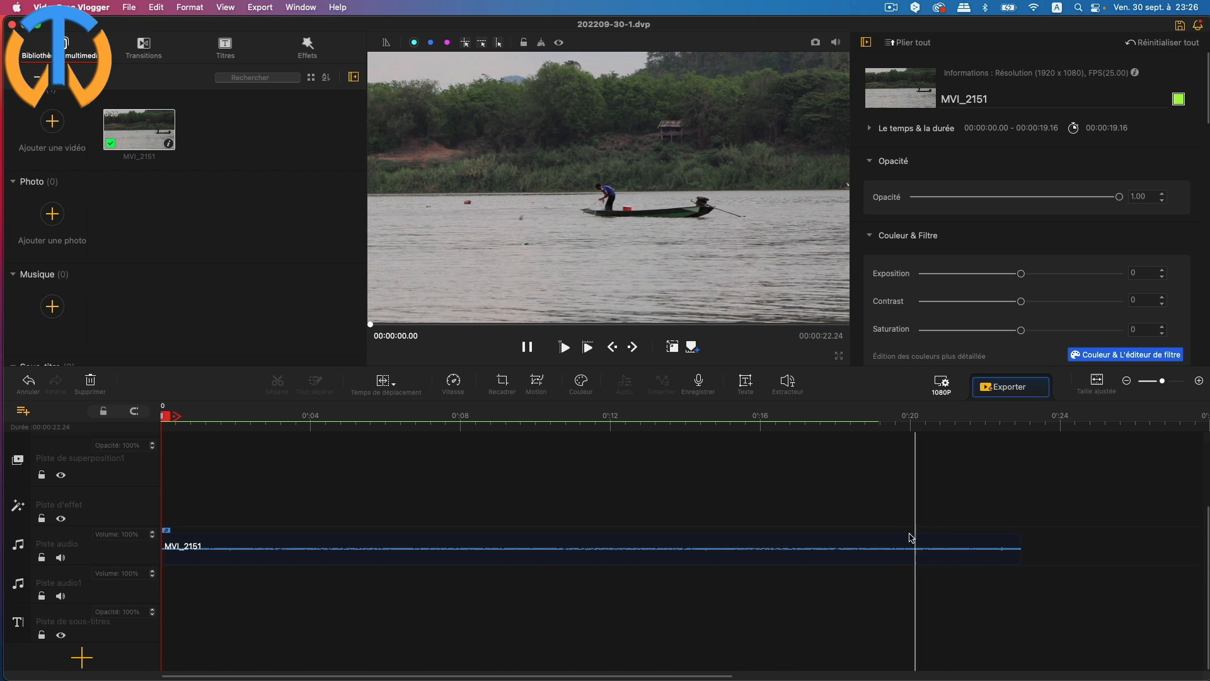
{"action": "scroll", "coordinate": [912, 537], "scroll_direction": "up", "scroll_amount": 4}
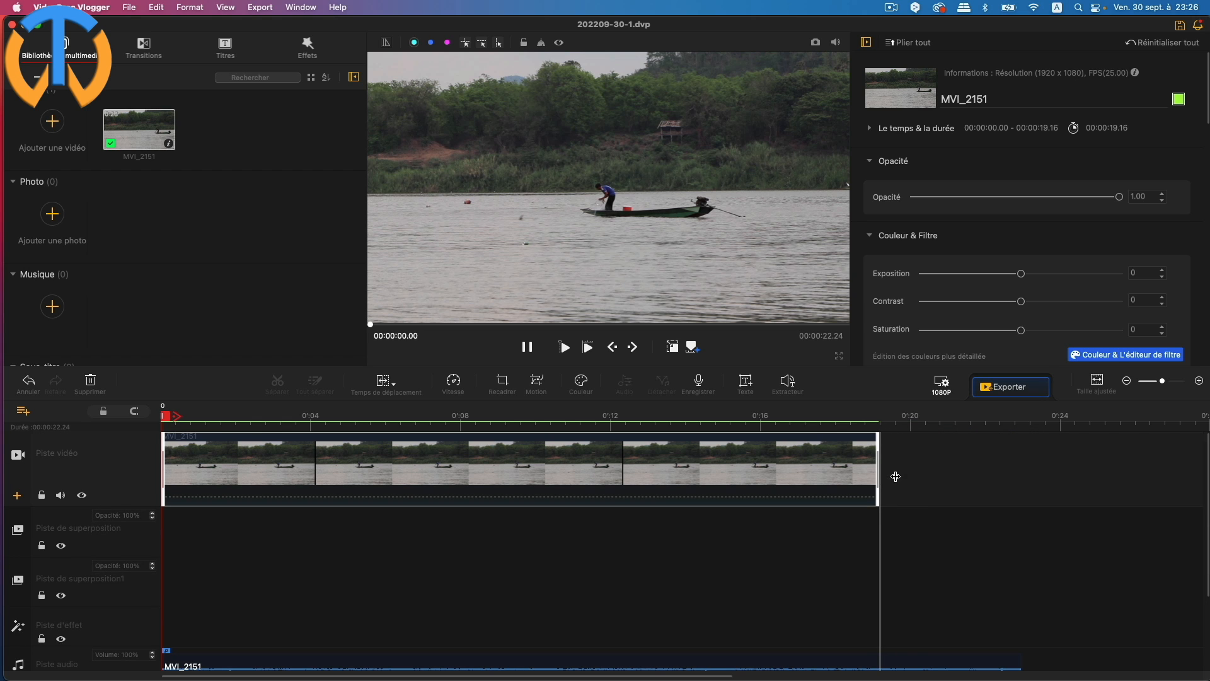
{"action": "left_click_drag", "start_coordinate": [881, 479], "coordinate": [994, 474]}
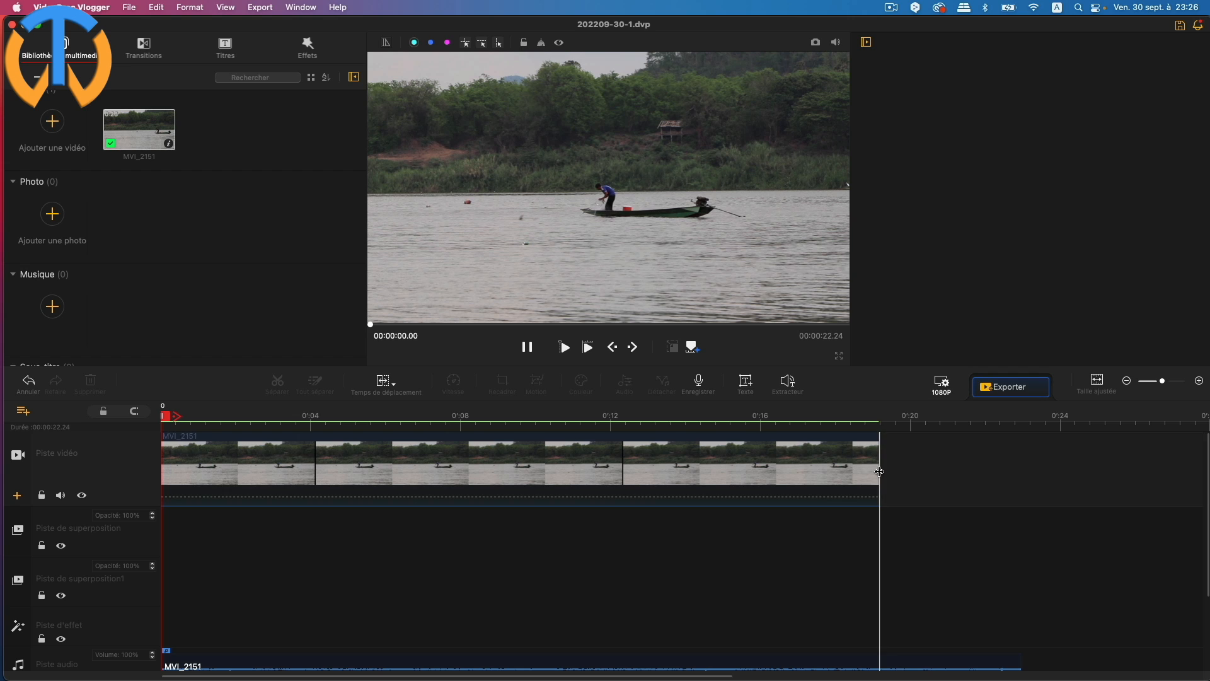
{"action": "left_click_drag", "start_coordinate": [879, 472], "coordinate": [1021, 472]}
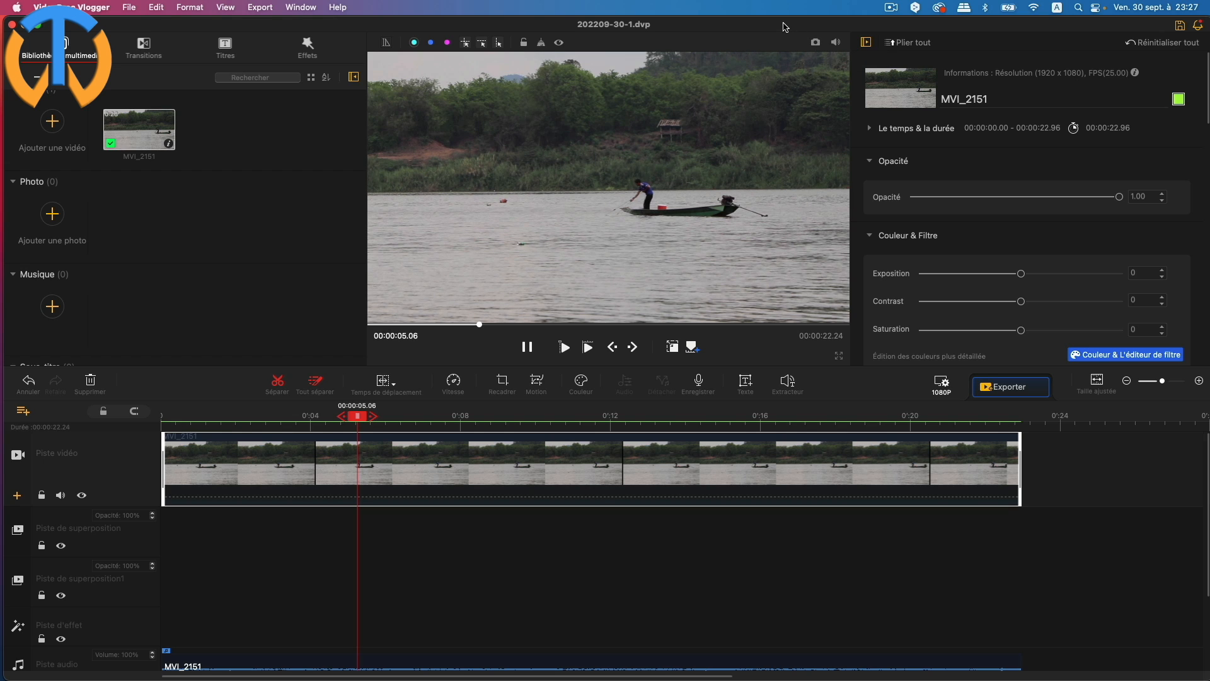
{"action": "left_click_drag", "start_coordinate": [785, 30], "coordinate": [787, 60]}
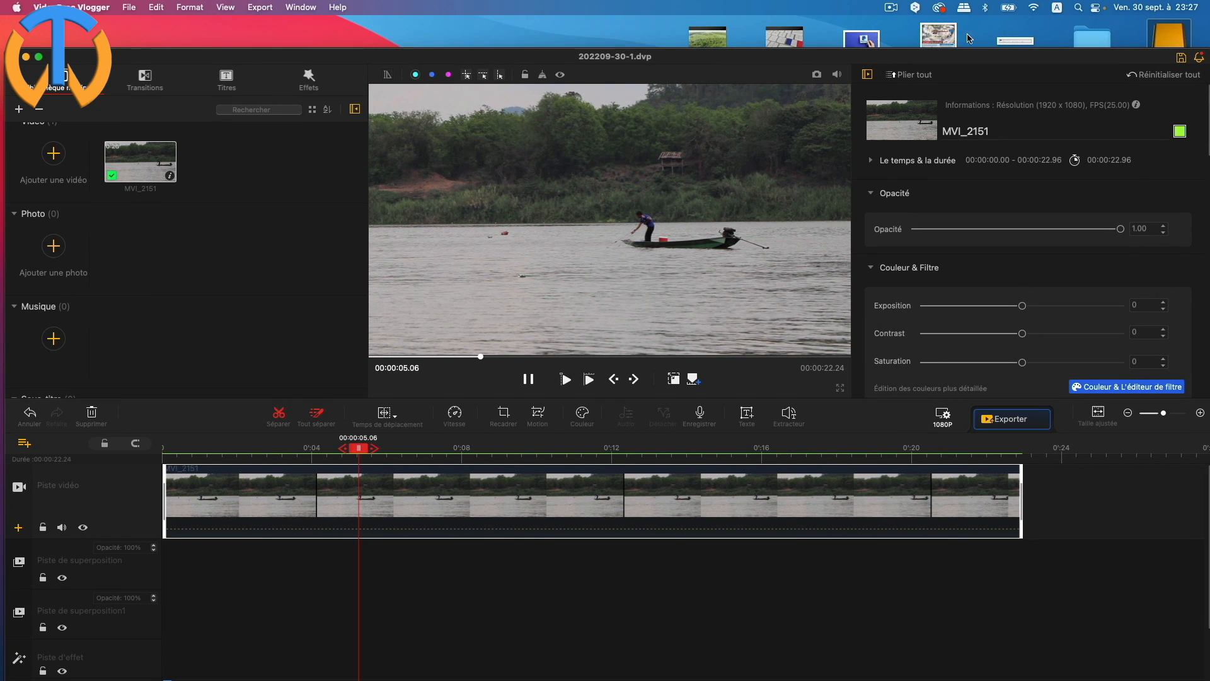
{"action": "double_click", "coordinate": [1169, 36]}
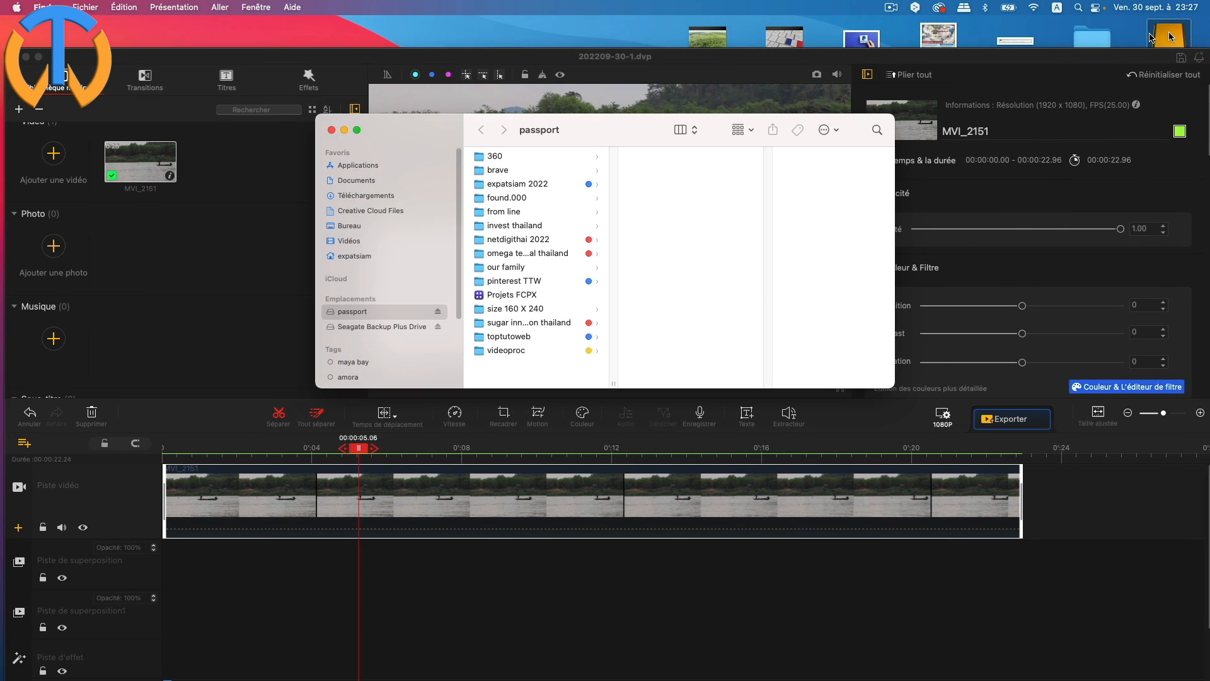
{"action": "left_click", "coordinate": [344, 243]}
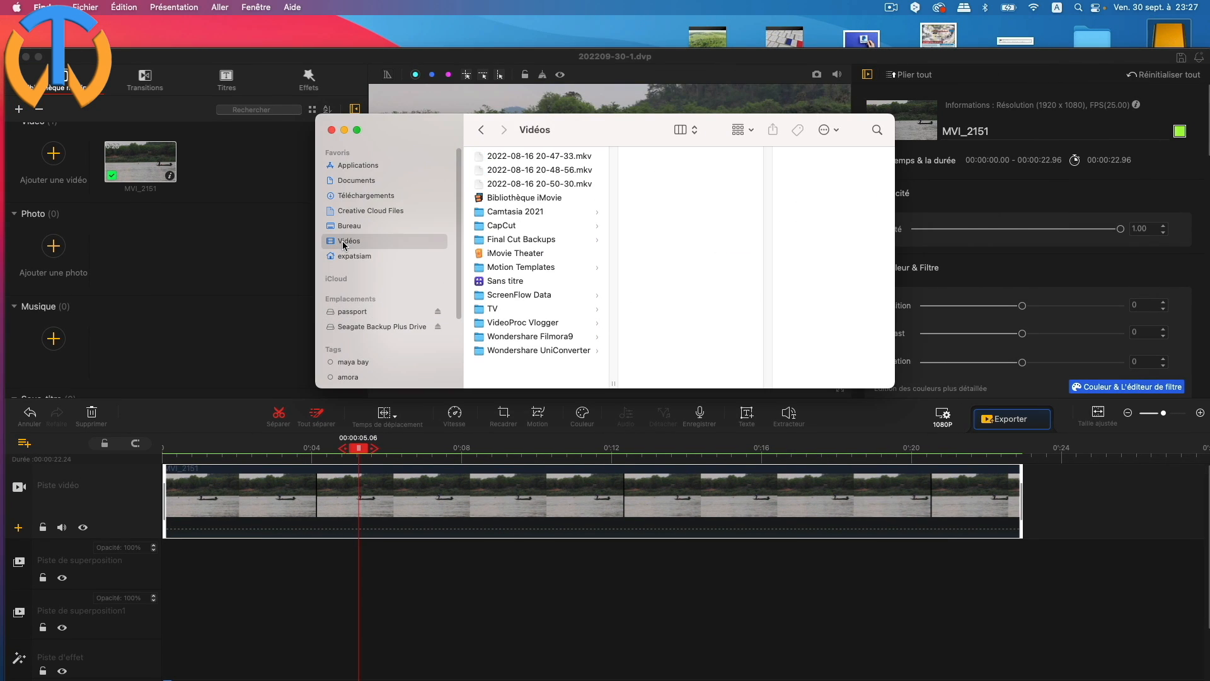
{"action": "left_click", "coordinate": [508, 323]}
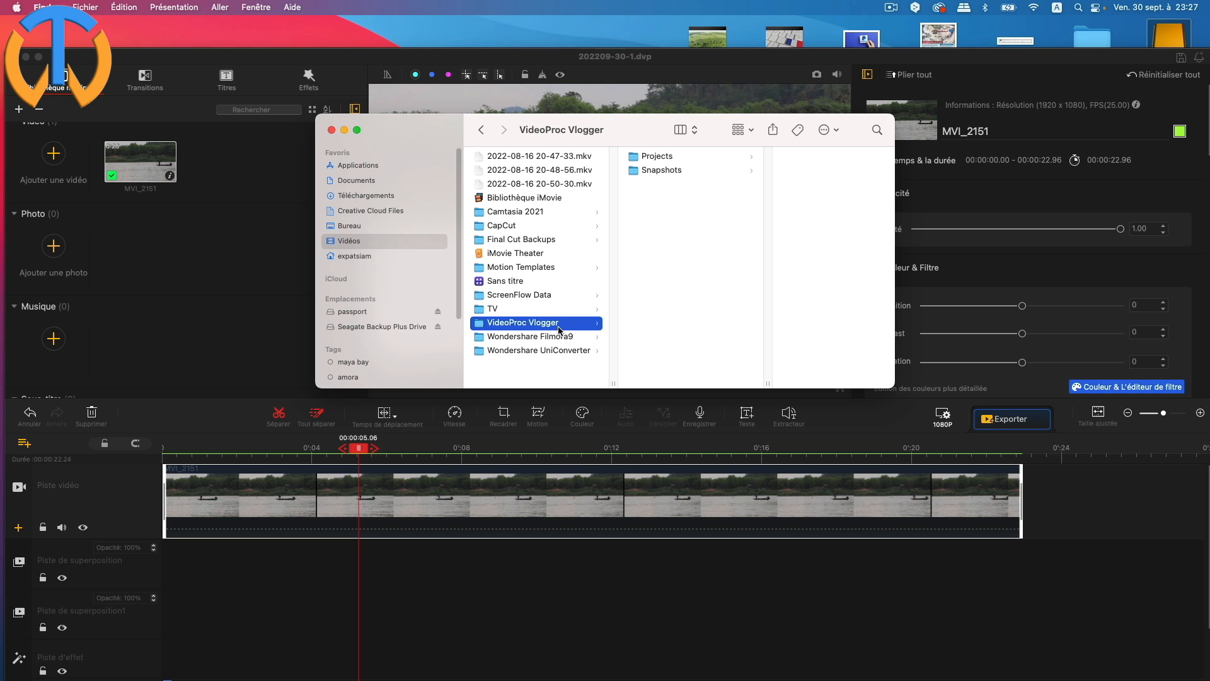
{"action": "left_click", "coordinate": [660, 171]}
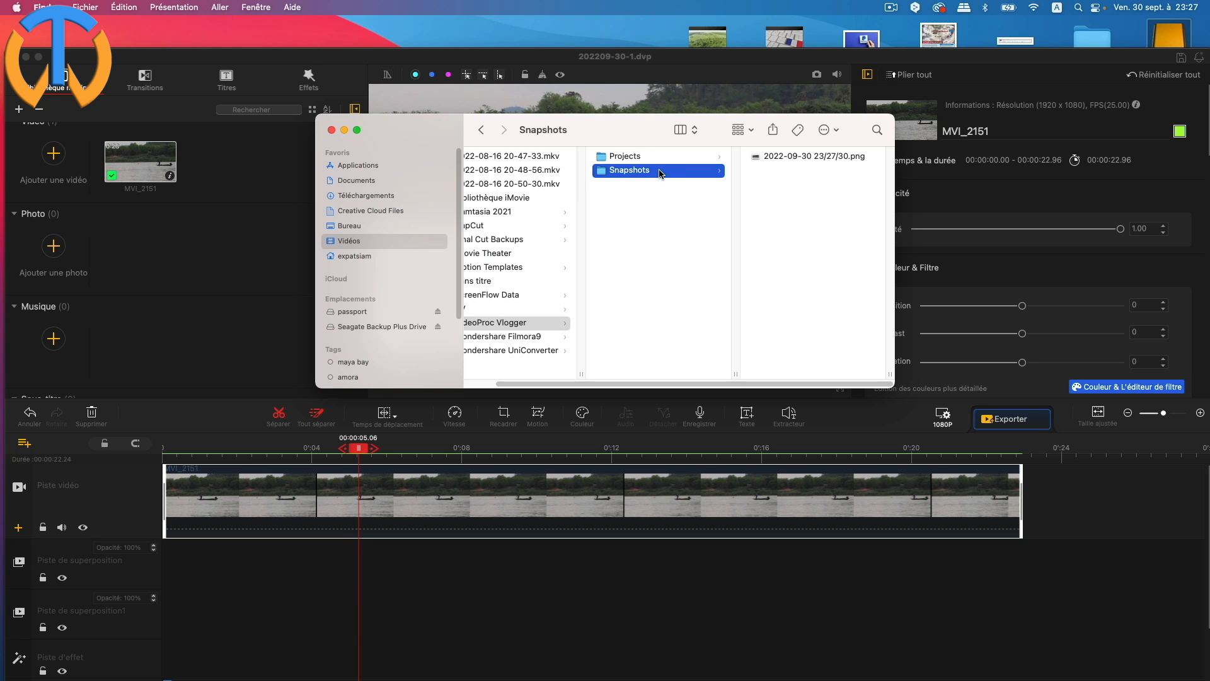
{"action": "left_click", "coordinate": [793, 157]}
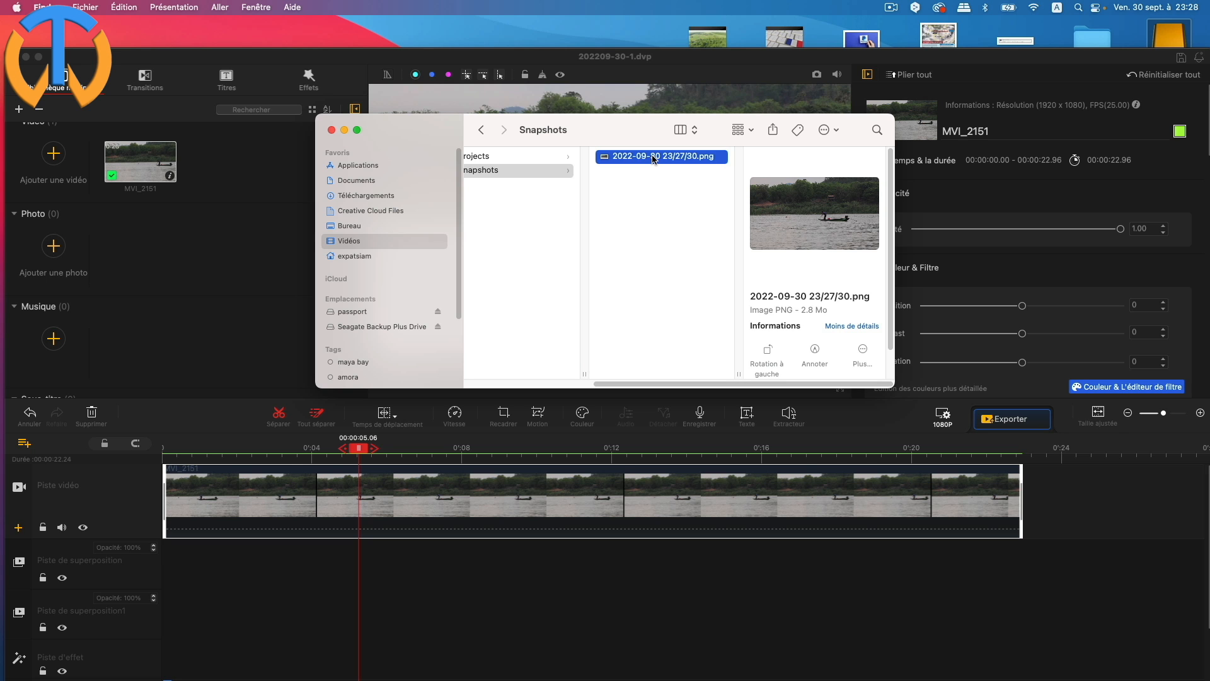
Import the selected snapshot into the media library's Photo section, close Finder and restore the editor window's position.
{"action": "left_click_drag", "start_coordinate": [654, 159], "coordinate": [126, 271]}
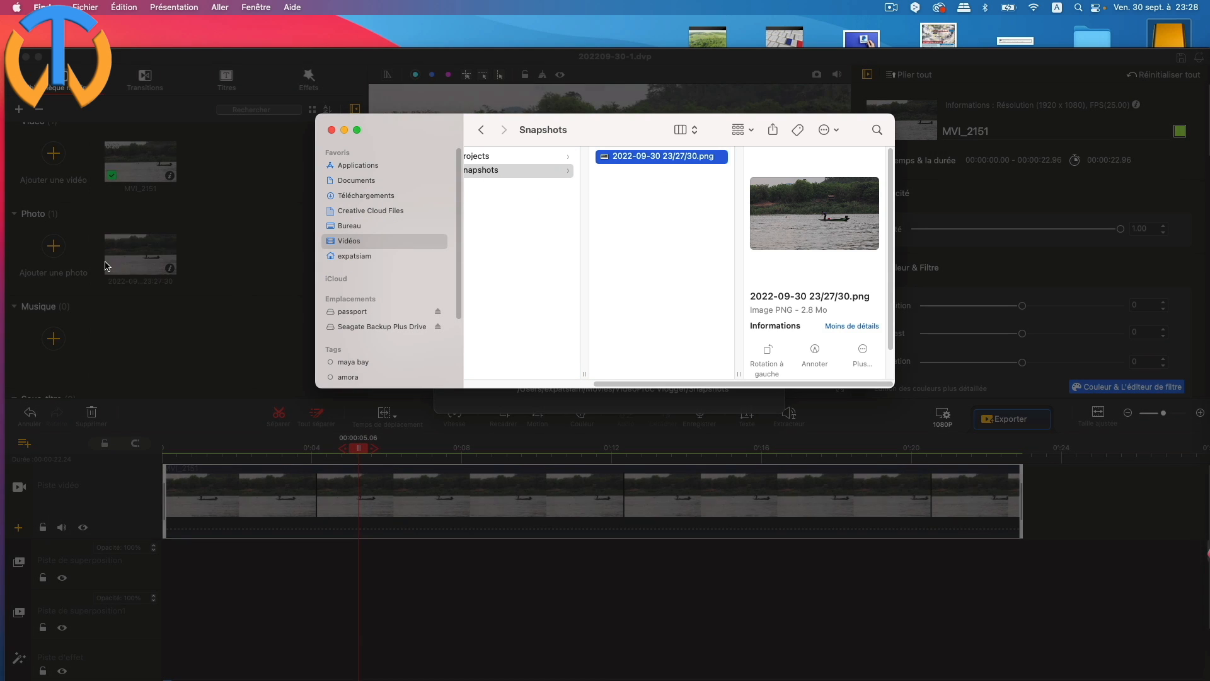
{"action": "left_click", "coordinate": [331, 130]}
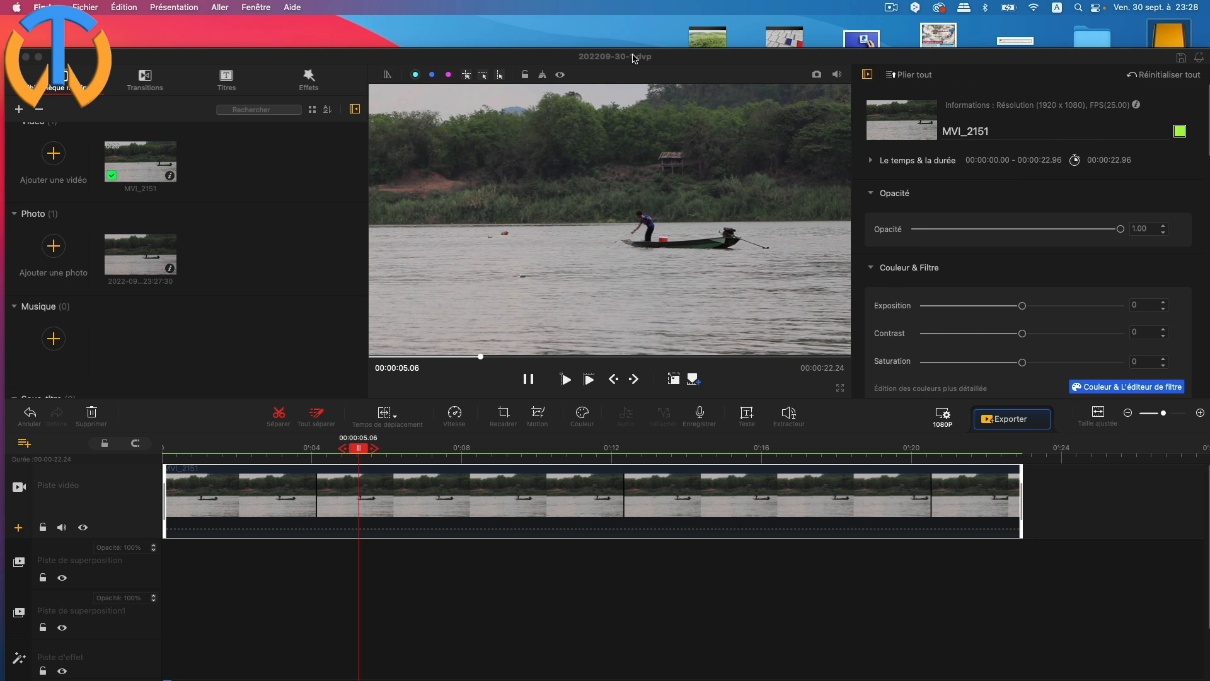
{"action": "left_click_drag", "start_coordinate": [765, 63], "coordinate": [767, 28]}
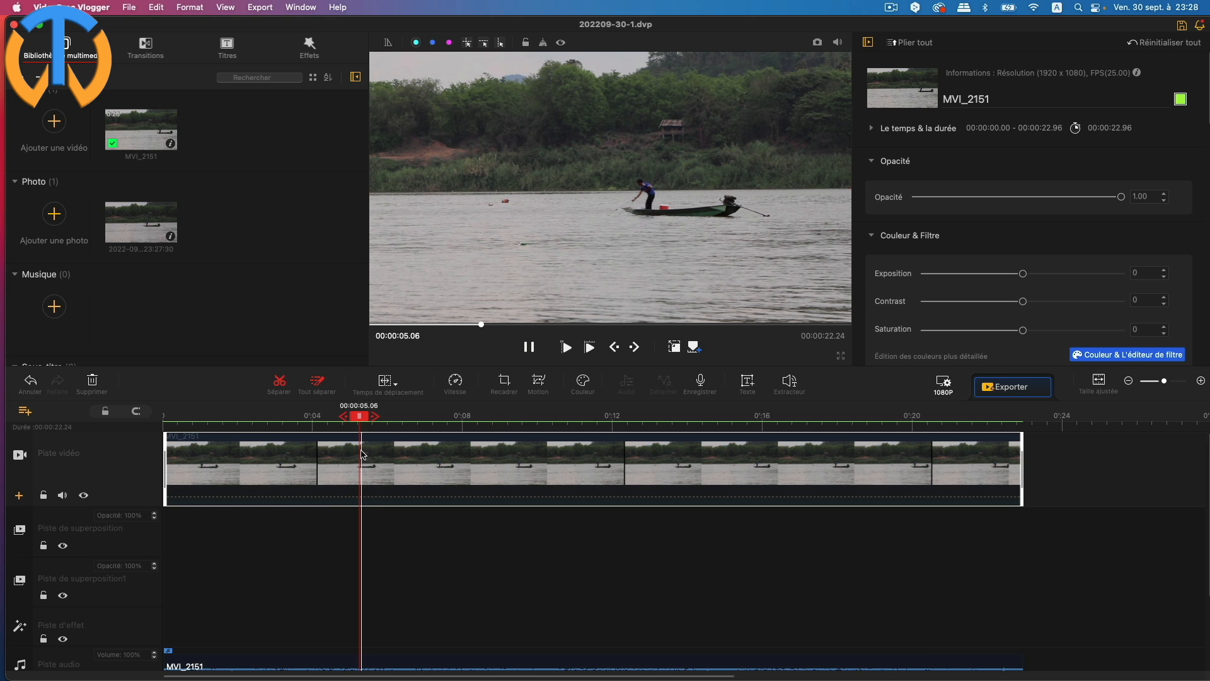
Split the MVI_2151 video clip at 00:00:05.06 and insert the imported snapshot at the cut.
{"action": "key", "text": "super+b"}
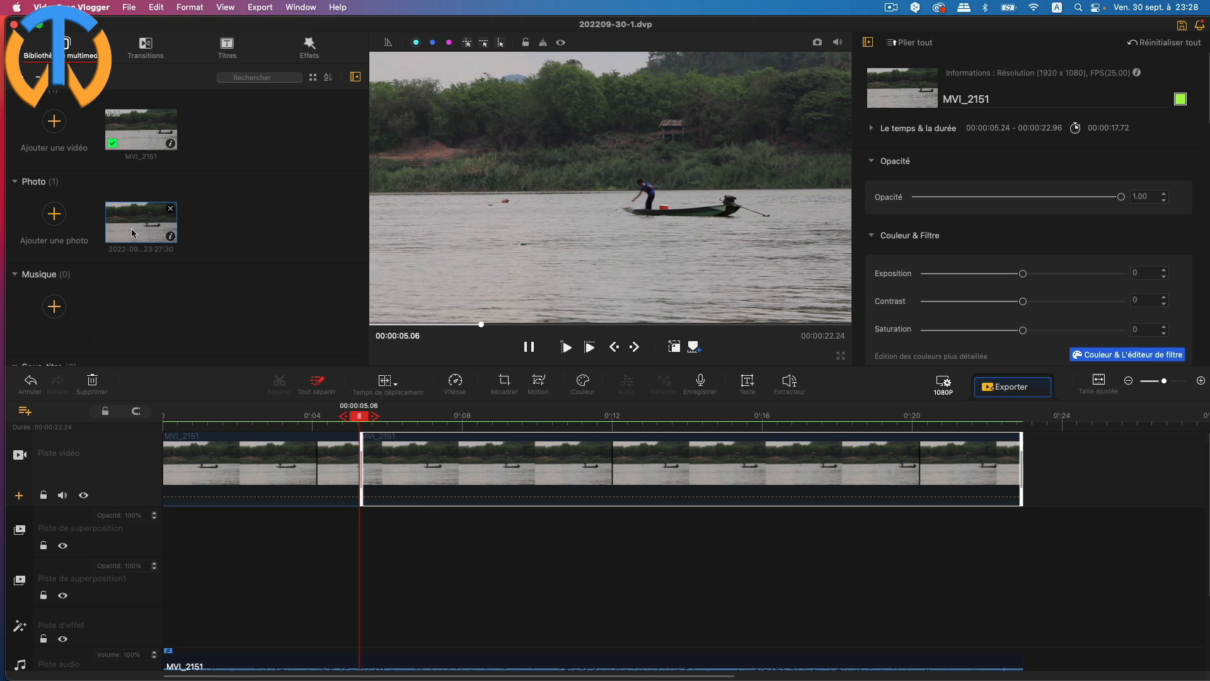
{"action": "left_click_drag", "start_coordinate": [133, 227], "coordinate": [370, 449]}
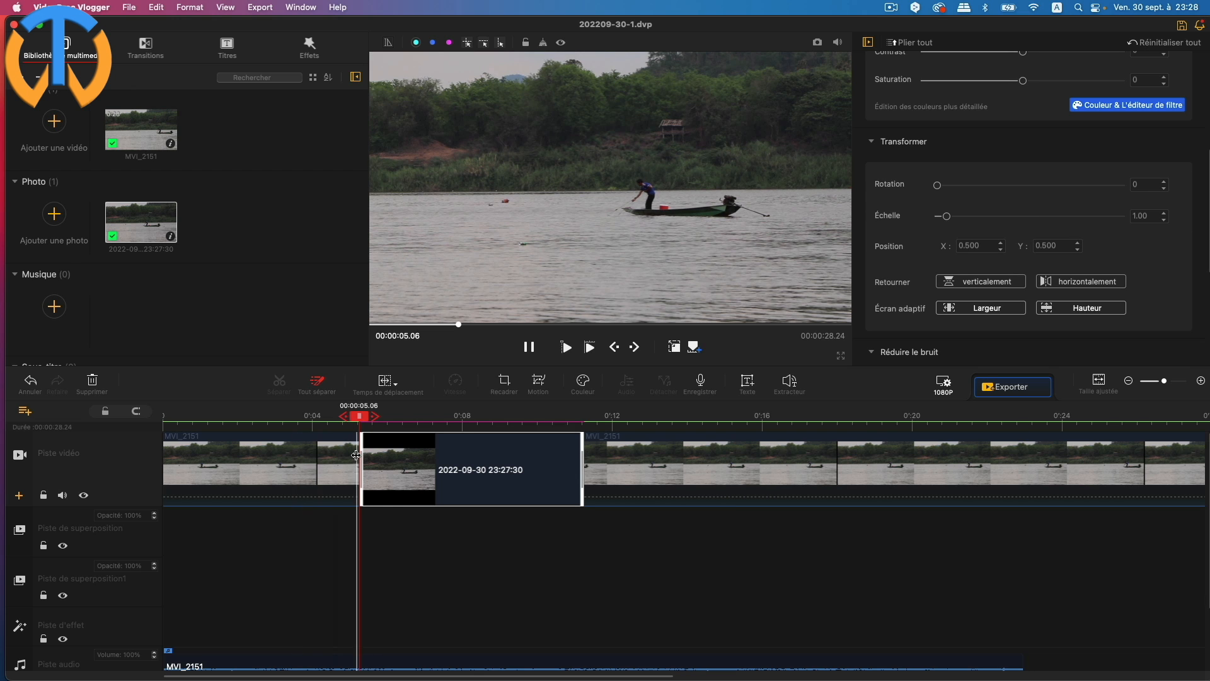
Split the video clip after the still image at 00:00:17.20 and delete the part beyond the cut.
{"action": "left_click_drag", "start_coordinate": [544, 418], "coordinate": [832, 454]}
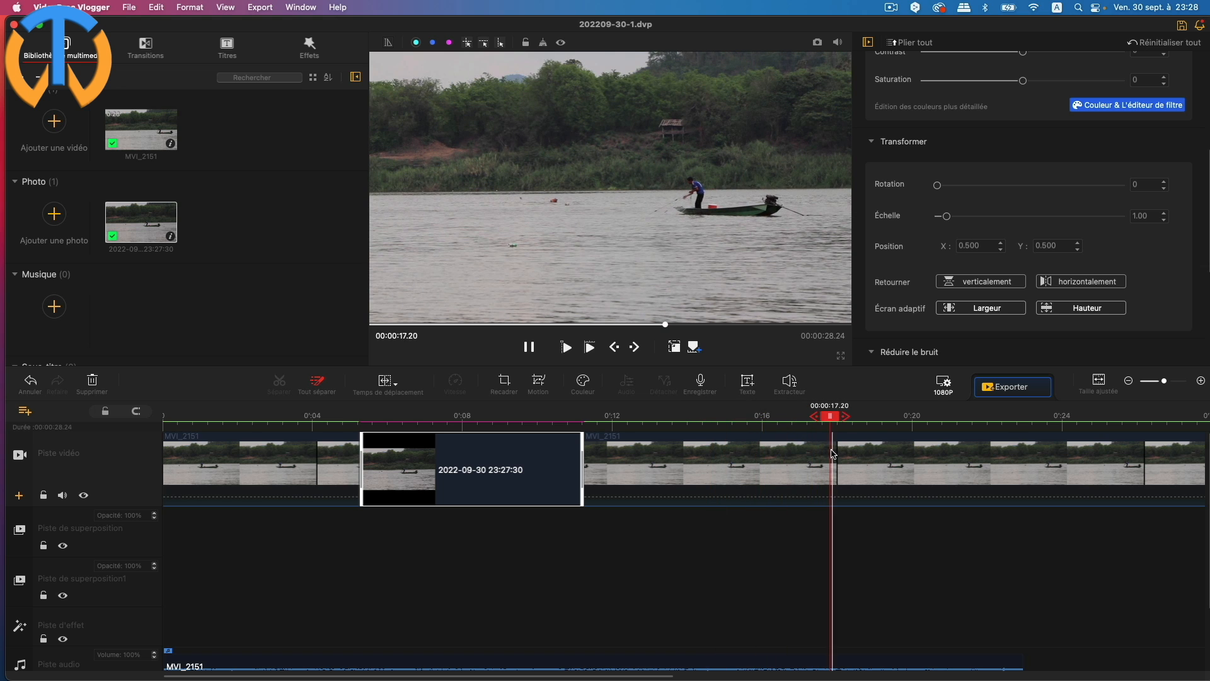
{"action": "left_click", "coordinate": [832, 460]}
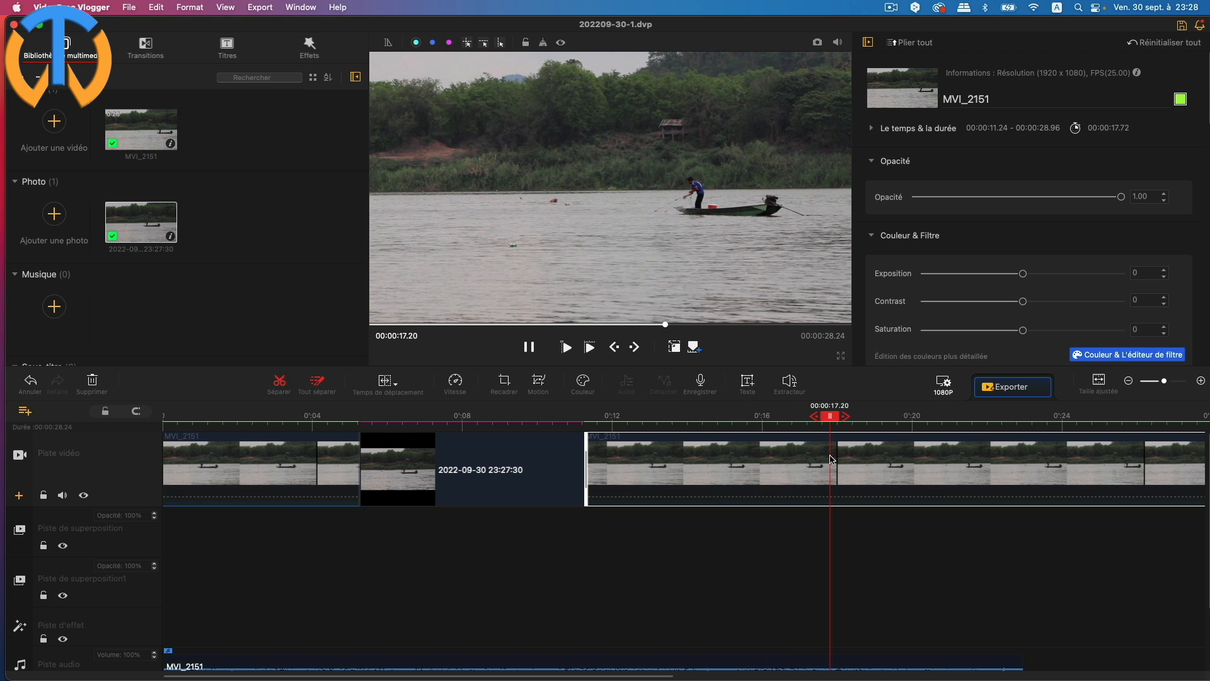
{"action": "key", "text": "s"}
{"action": "left_click", "coordinate": [886, 459]}
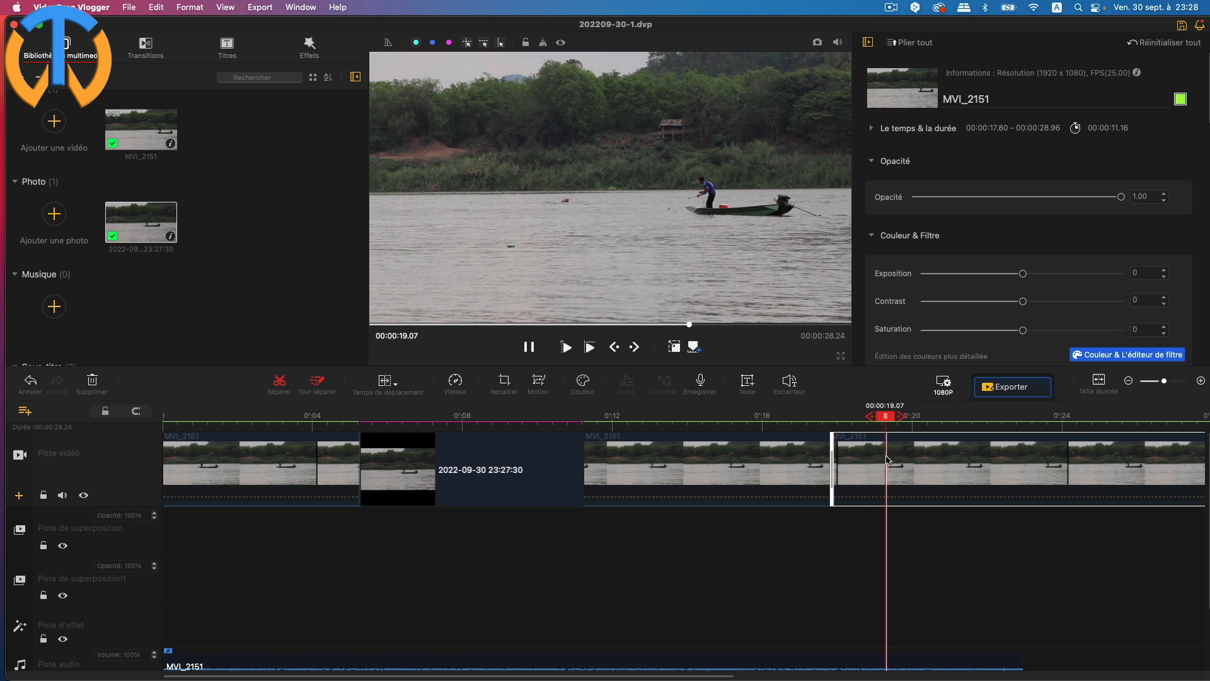
{"action": "key", "text": "Delete"}
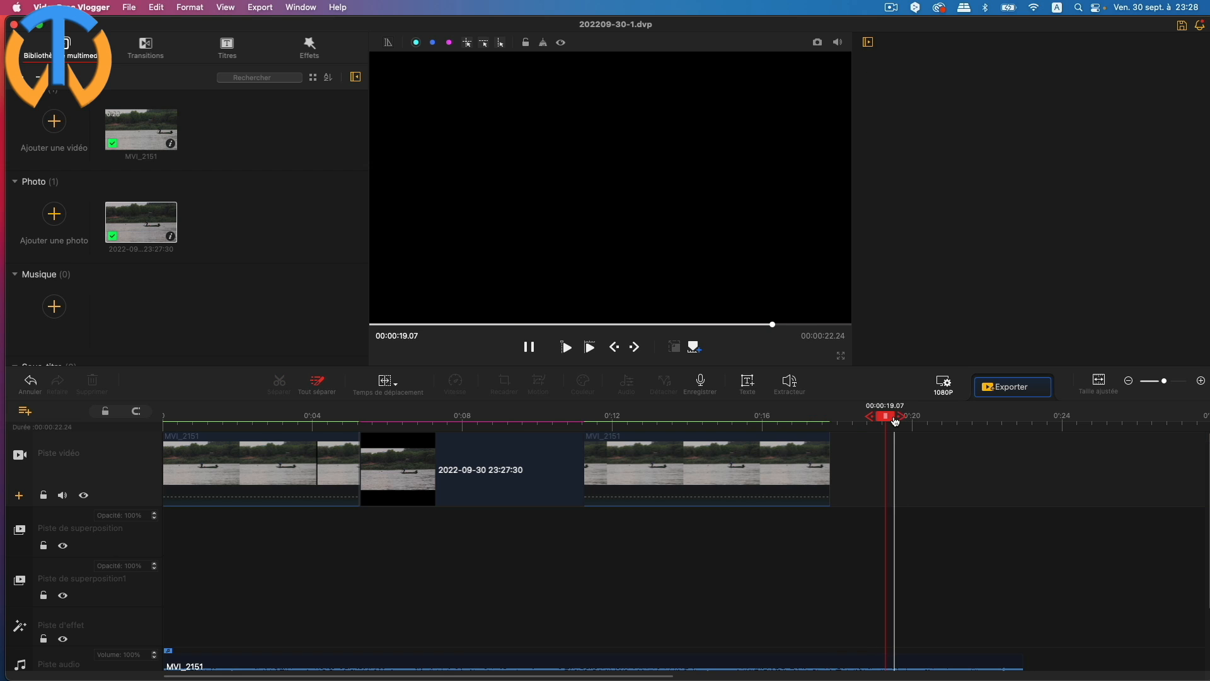
Split the detached audio at the video's end, 00:00:17.20, and delete the excess audio.
{"action": "scroll", "coordinate": [881, 465], "scroll_direction": "down", "scroll_amount": 3}
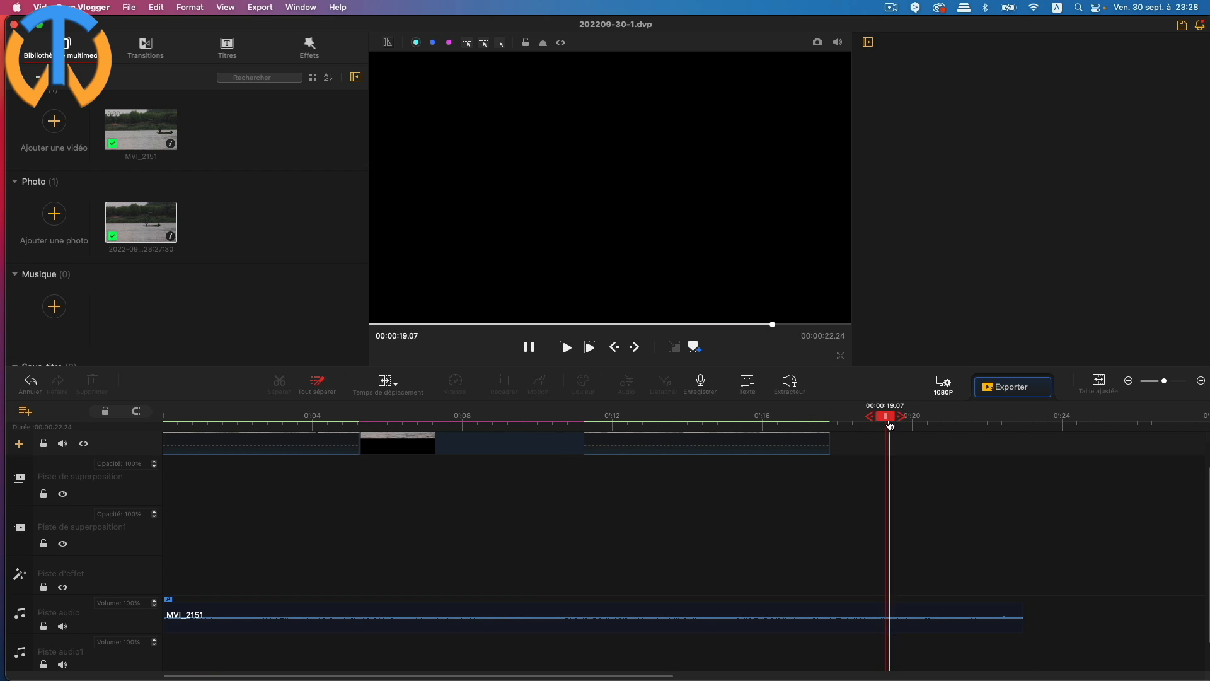
{"action": "left_click_drag", "start_coordinate": [892, 423], "coordinate": [838, 417]}
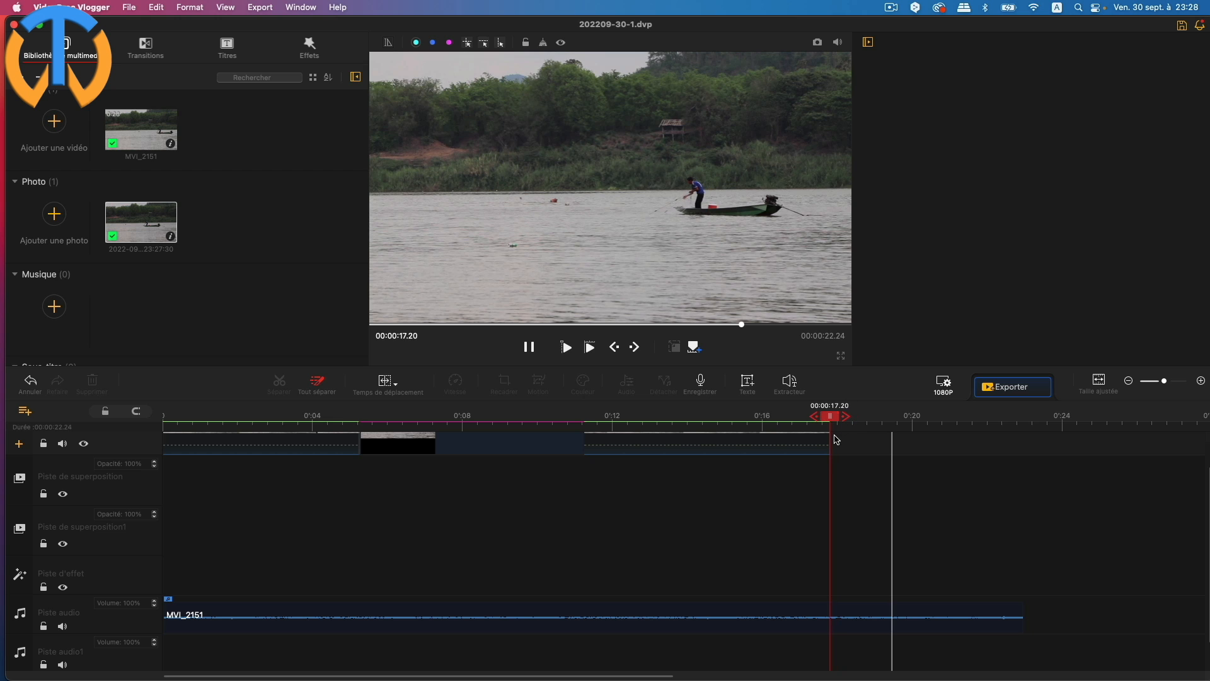
{"action": "left_click", "coordinate": [832, 612]}
{"action": "key", "text": "super+b"}
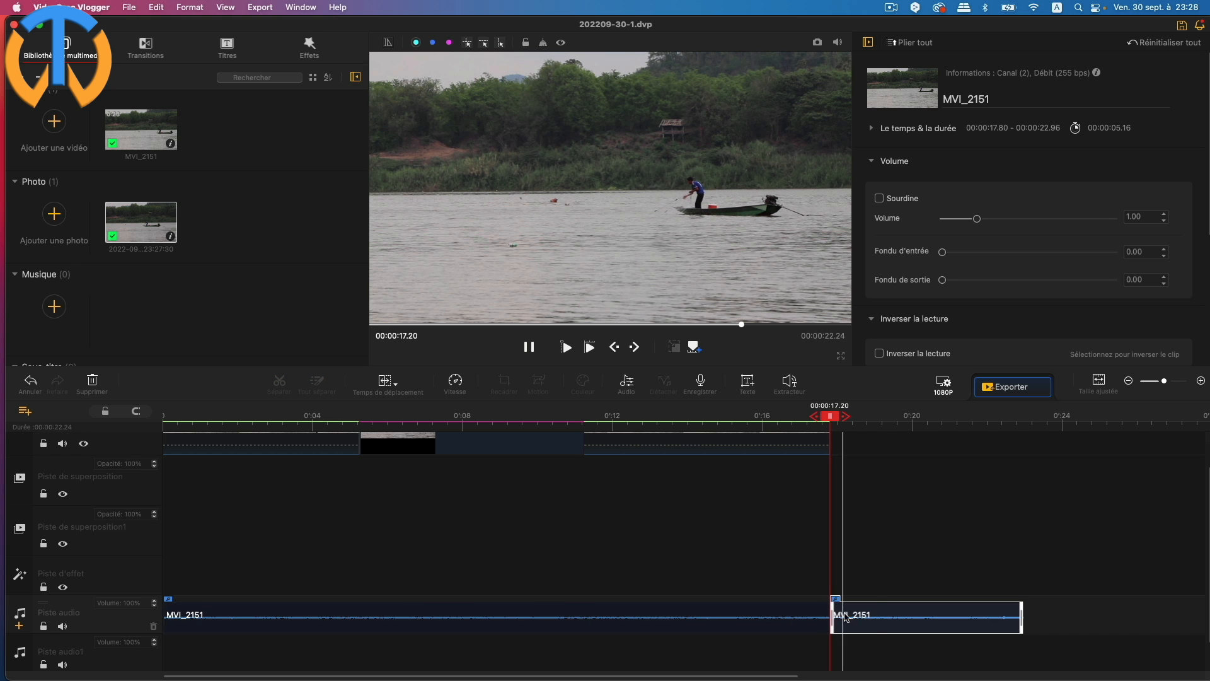
{"action": "left_click", "coordinate": [878, 615]}
{"action": "key", "text": "Delete"}
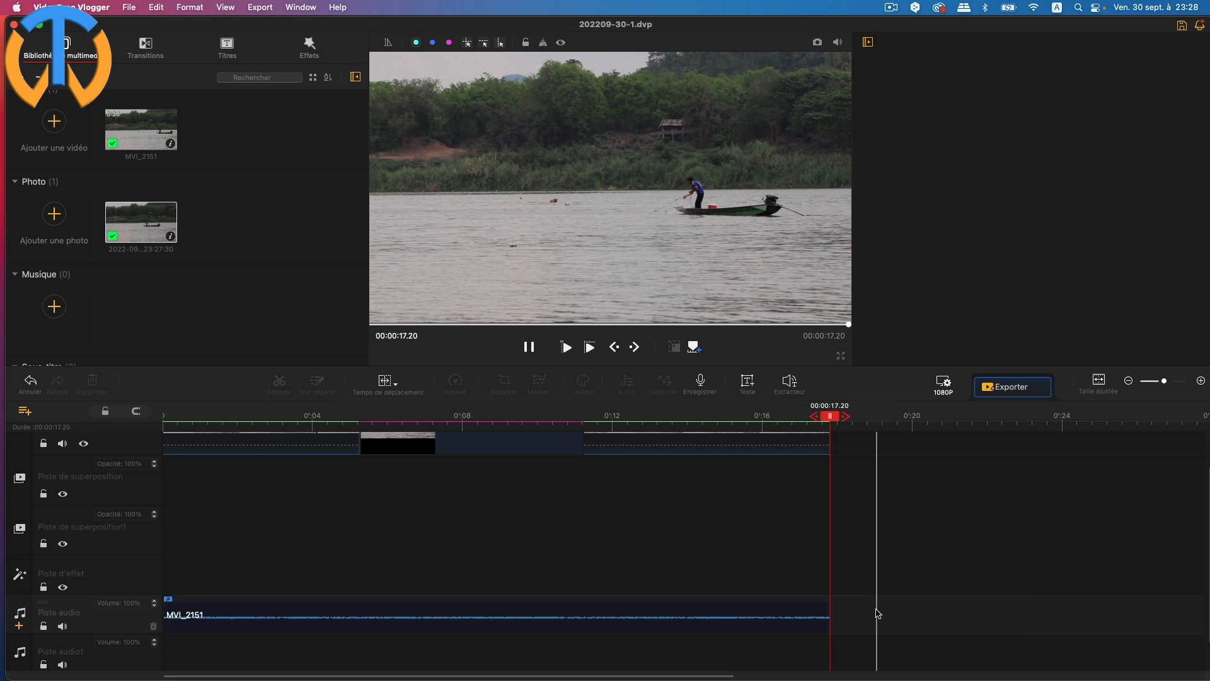
Set both the fade-in and the fade-out of the remaining MVI_2151 audio clip to 3.00.
{"action": "left_click", "coordinate": [741, 609]}
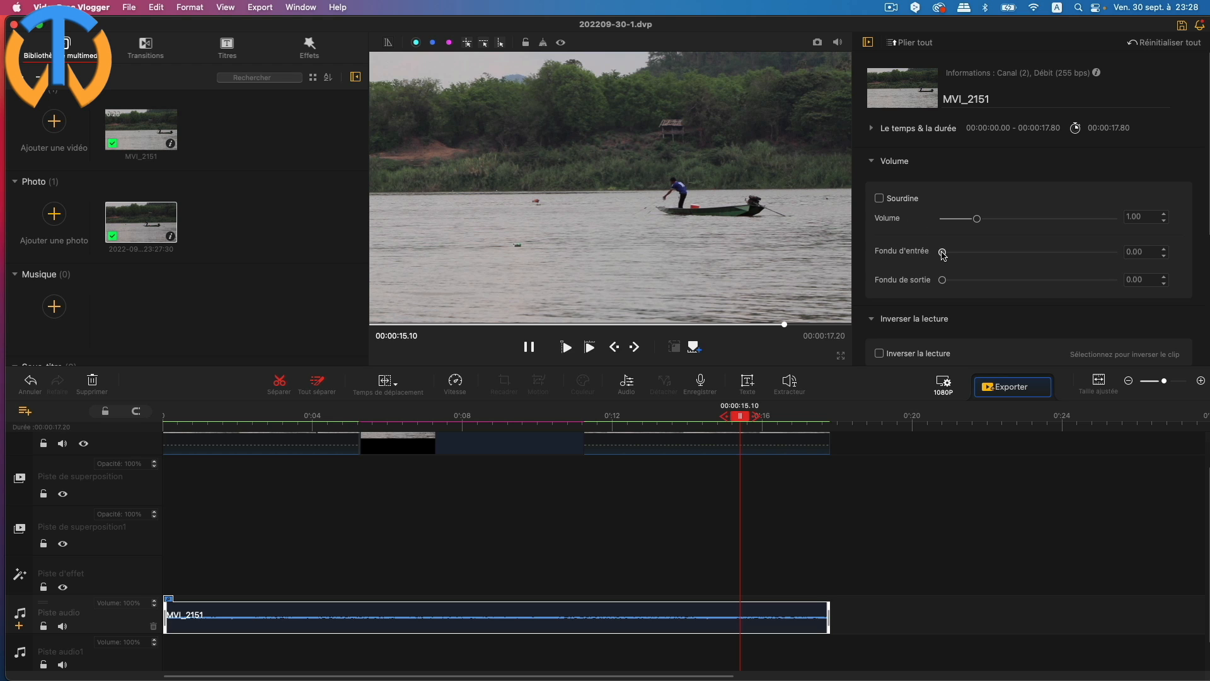
{"action": "left_click_drag", "start_coordinate": [943, 255], "coordinate": [996, 254]}
{"action": "left_click_drag", "start_coordinate": [944, 283], "coordinate": [994, 280]}
Add a Fondu transition at the end of the last video clip and another at the start of the first clip.
{"action": "scroll", "coordinate": [720, 592], "scroll_direction": "up", "scroll_amount": 2}
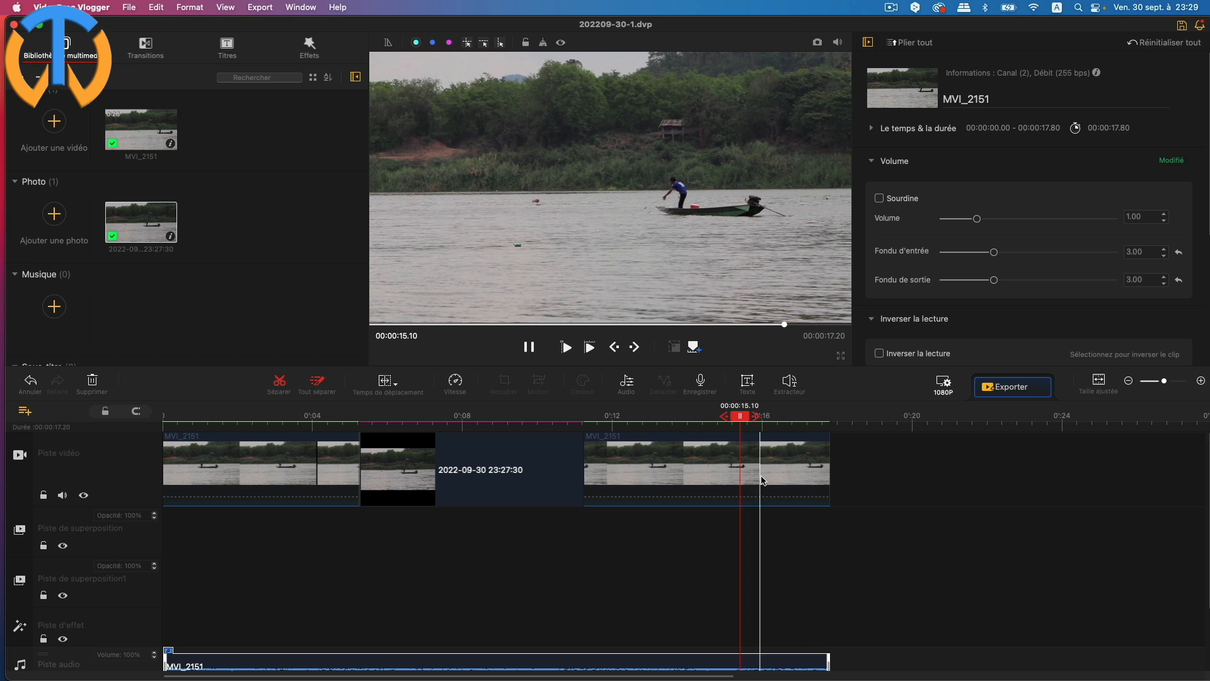
{"action": "left_click", "coordinate": [813, 478]}
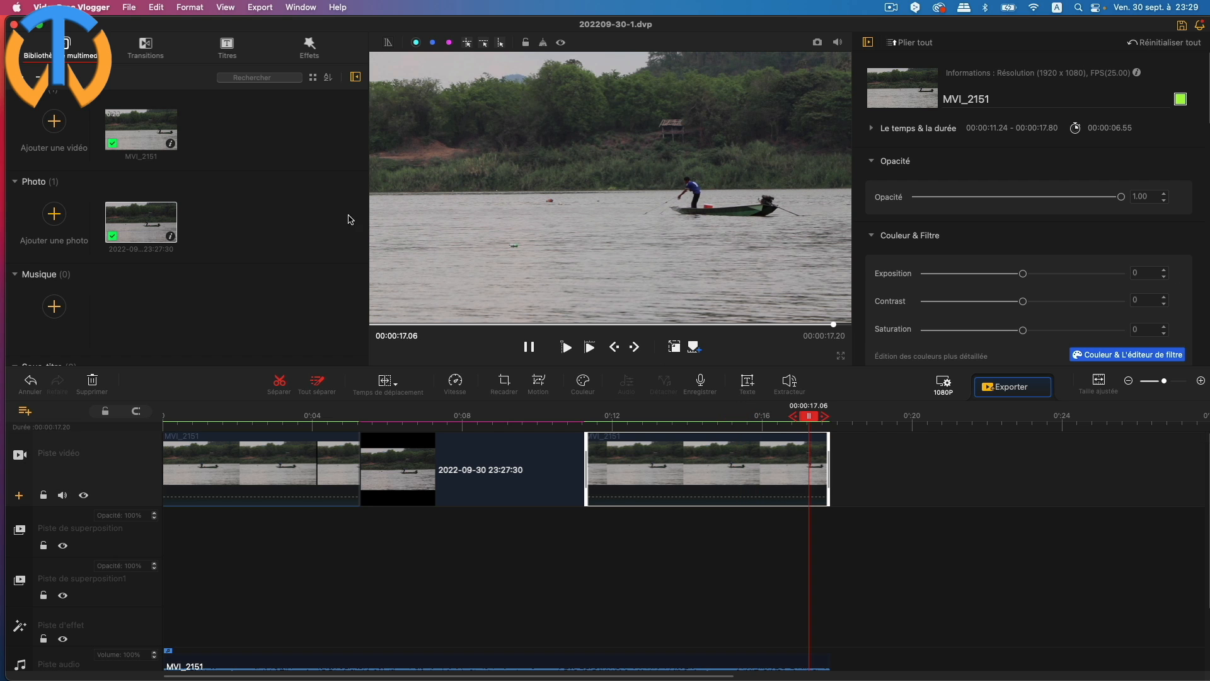
{"action": "left_click", "coordinate": [145, 44]}
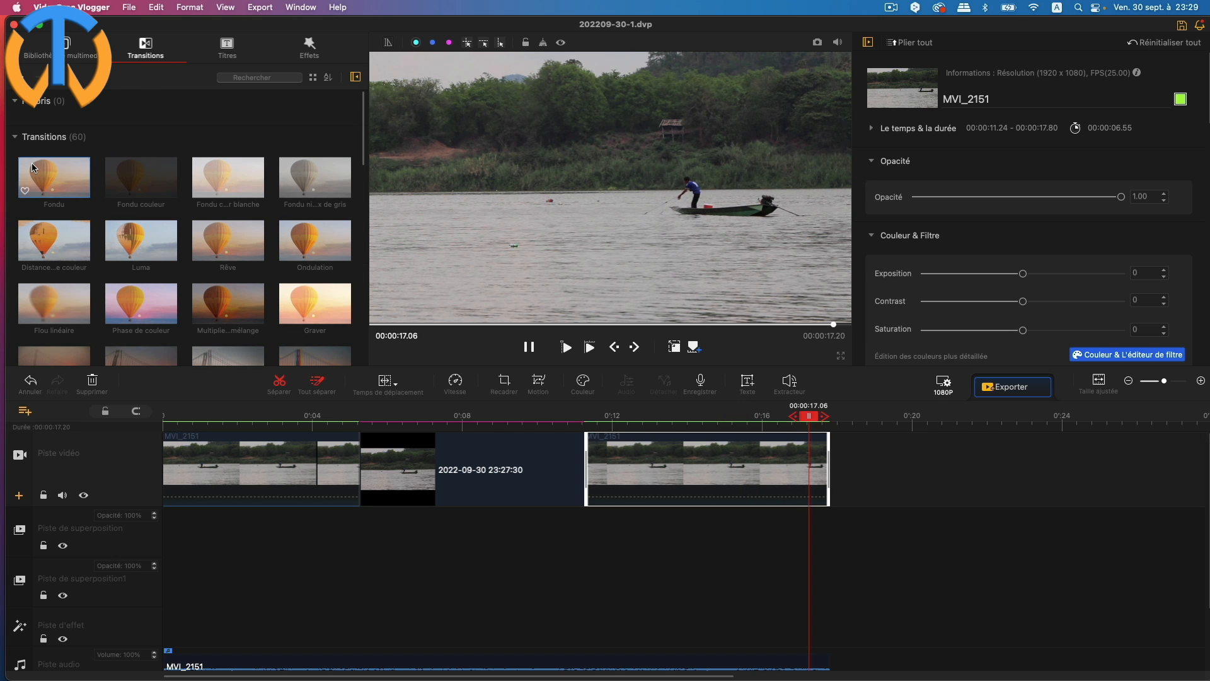
{"action": "left_click_drag", "start_coordinate": [694, 423], "coordinate": [806, 469]}
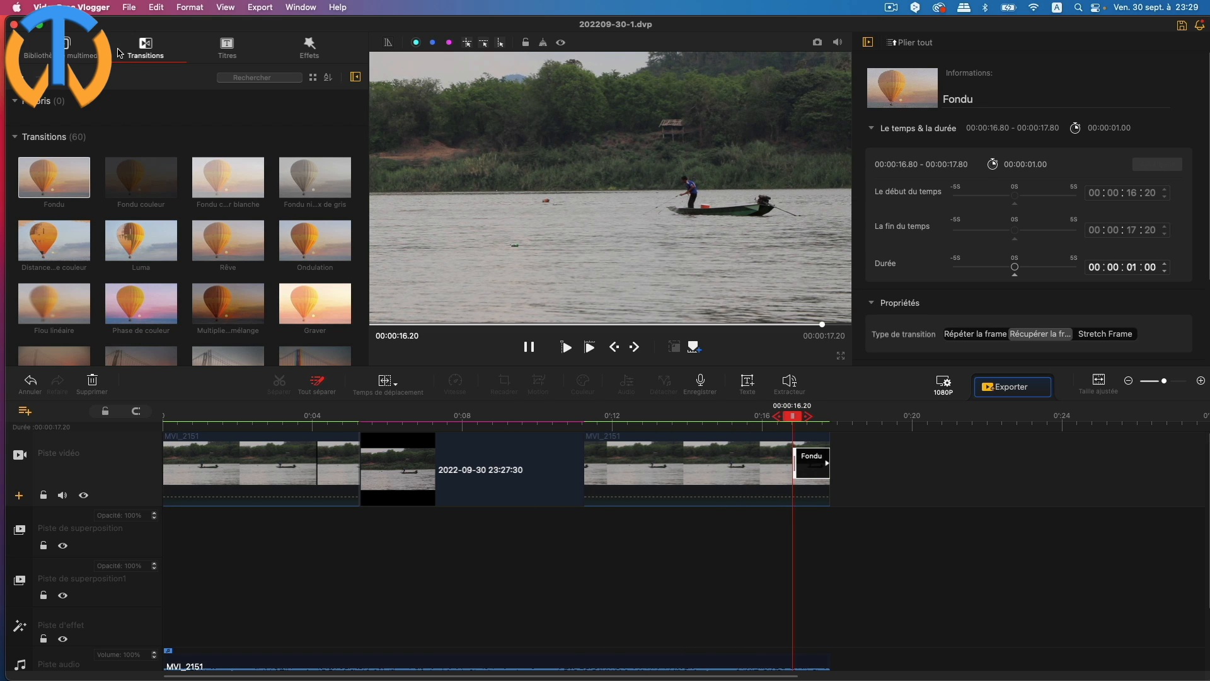
{"action": "left_click_drag", "start_coordinate": [52, 185], "coordinate": [173, 461]}
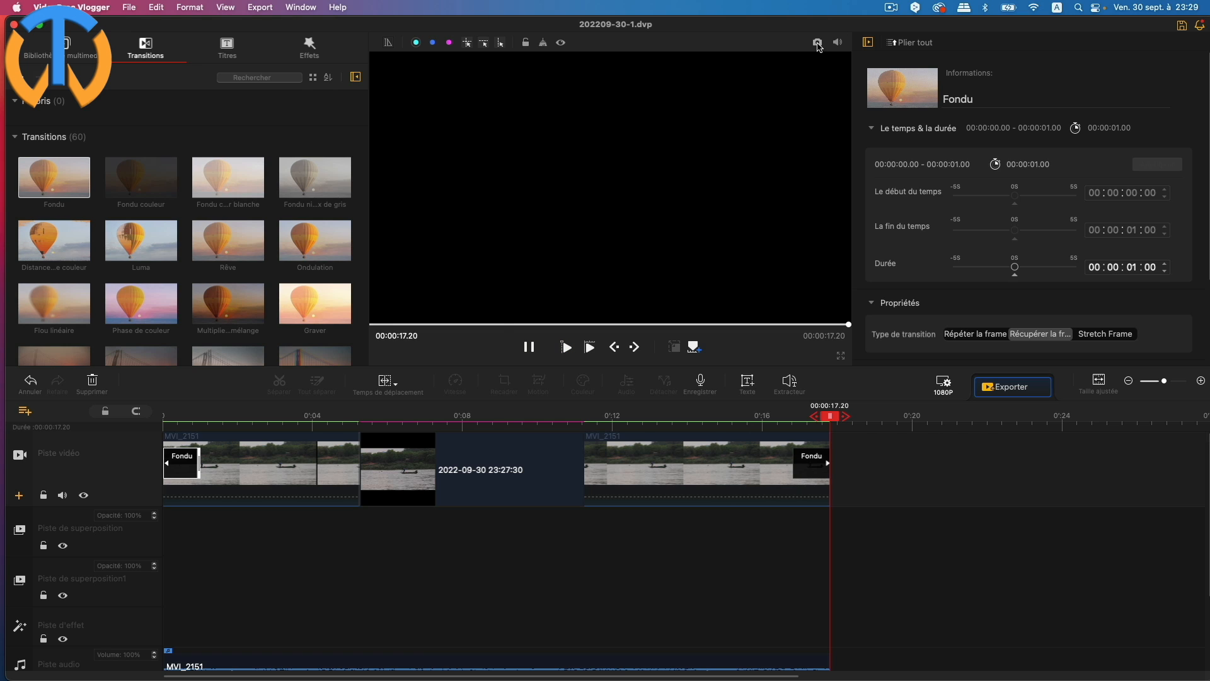
Move the playhead to 00:00:13.08 within the last video clip.
{"action": "left_click", "coordinate": [662, 412]}
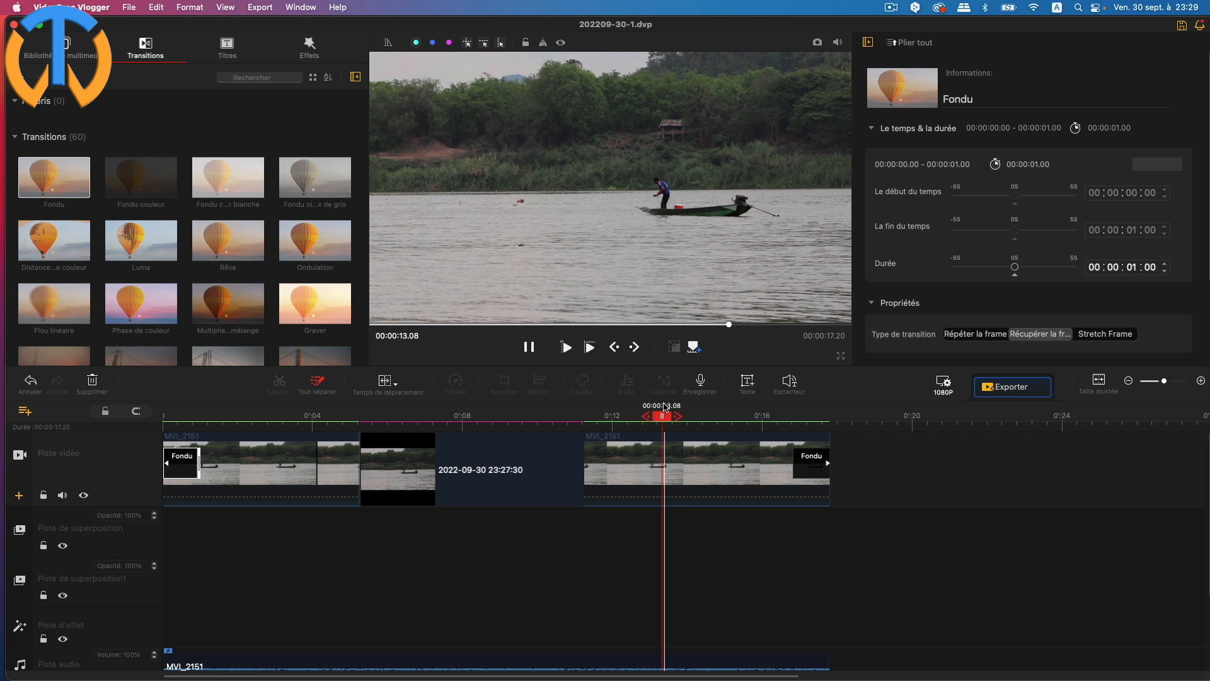